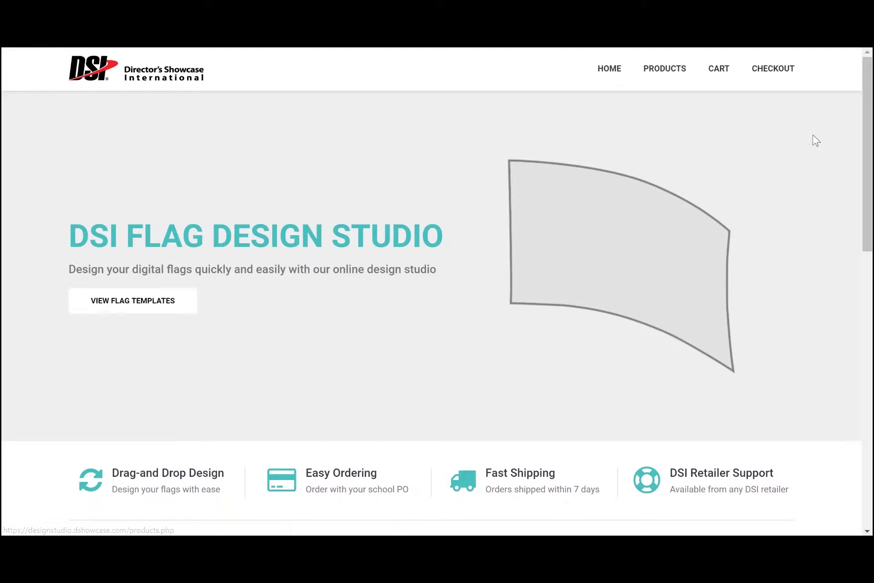
left_click_drag(867, 117, 866, 291)
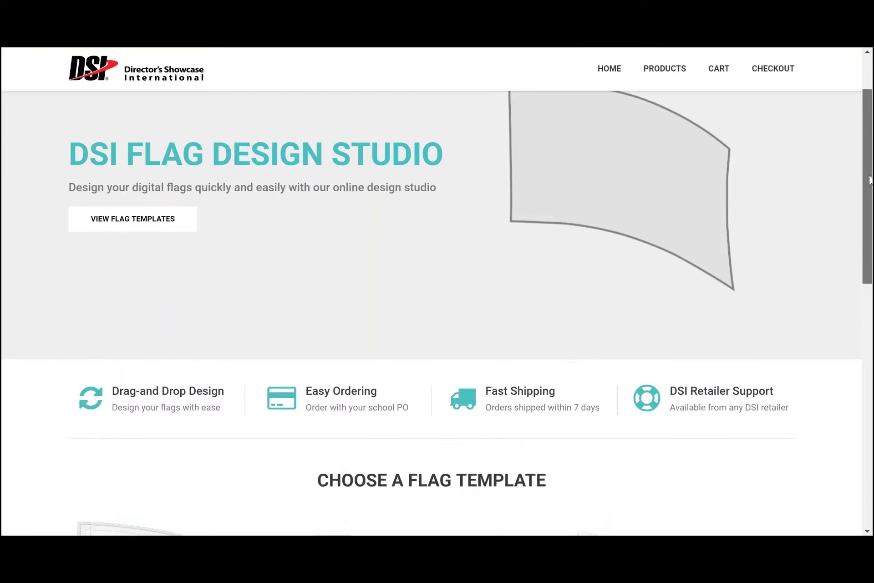
scroll(437, 313, "down", 1)
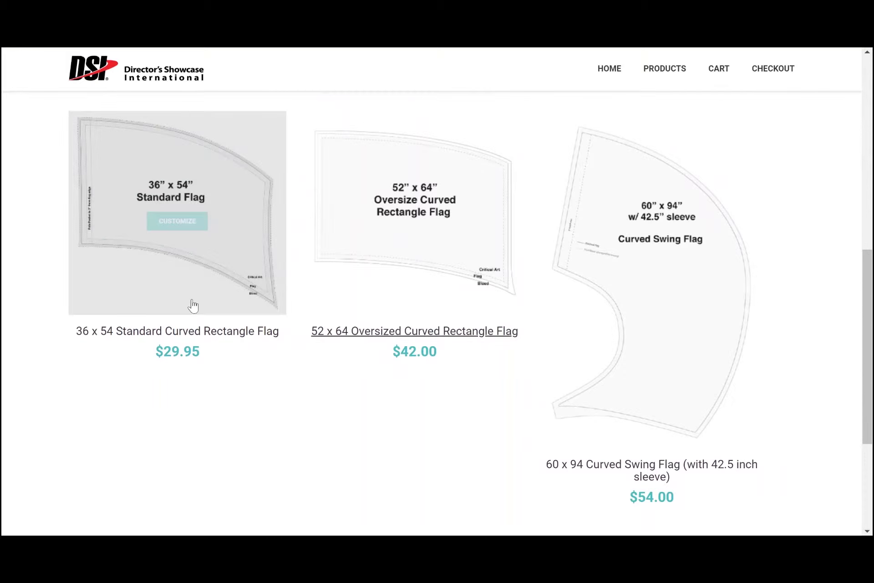
mouse_move(176, 213)
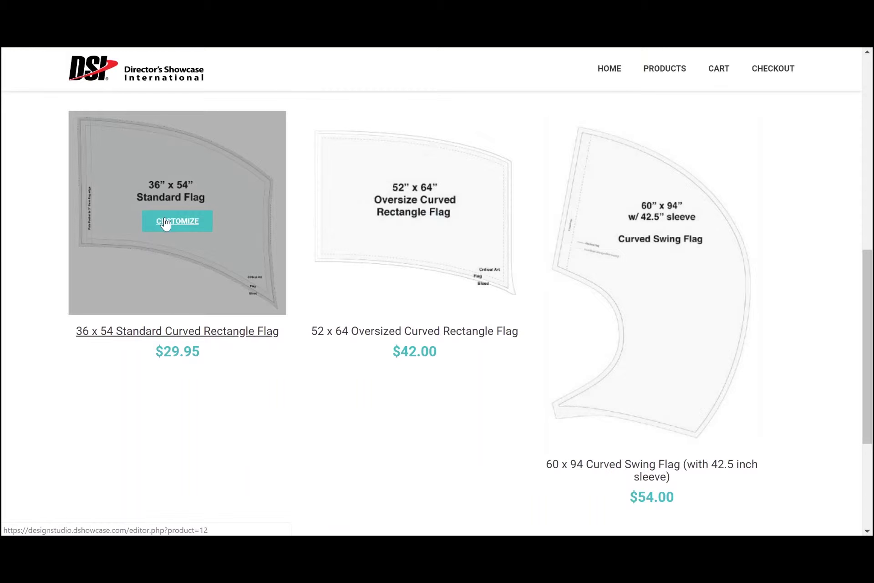
Step: Customize the 36 x 54 Standard Curved Rectangle Flag template from the template cards
left_click(165, 222)
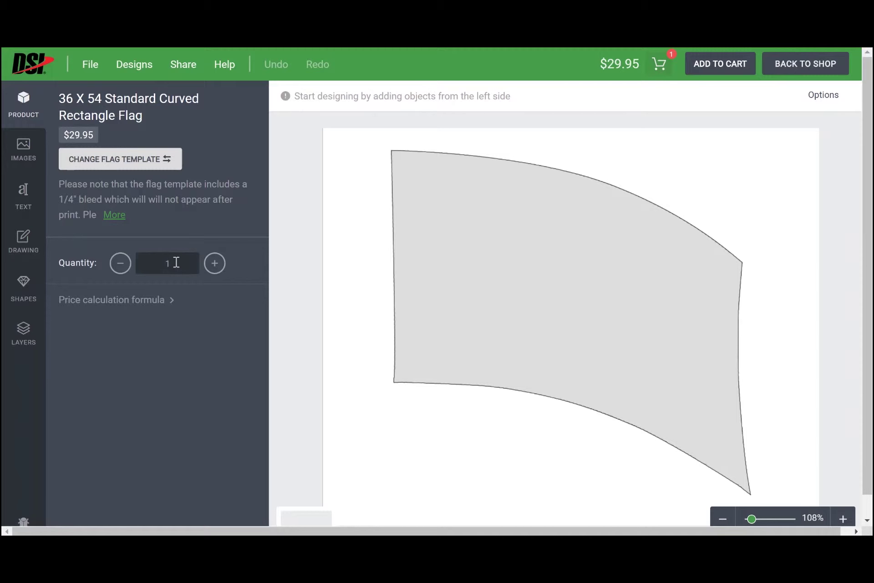
Step: Set the 36 x 54 flag's quantity to 25 and bring up the flag template chooser
left_click(215, 264)
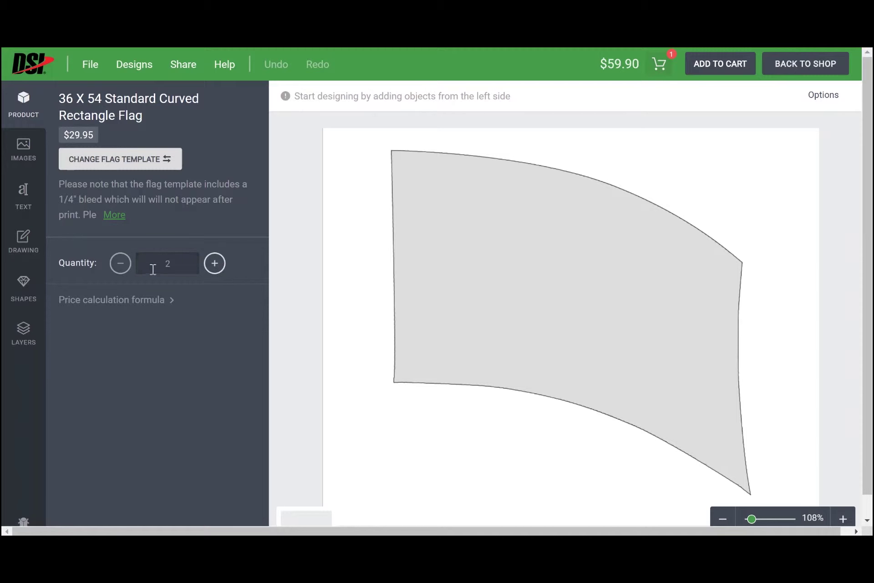
left_click(121, 265)
left_click(174, 263)
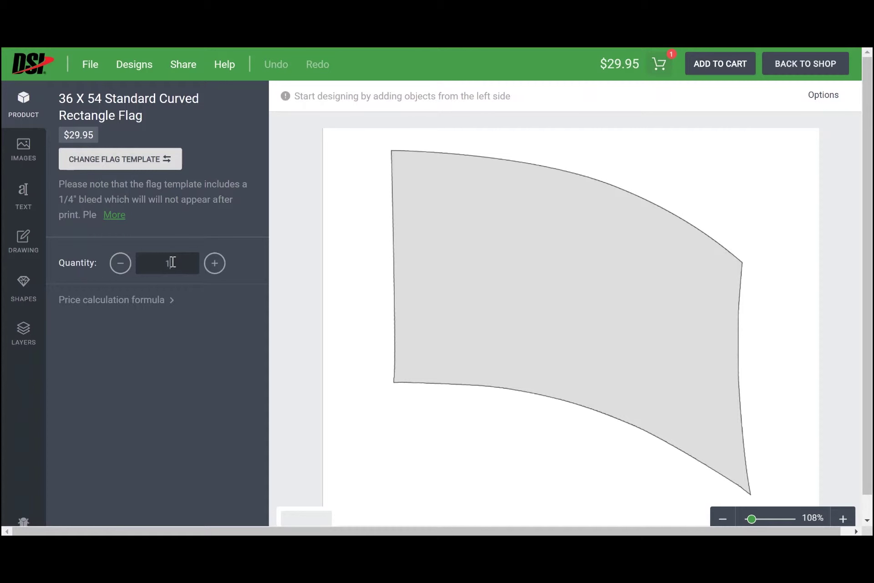
key("BackSpace")
type("25")
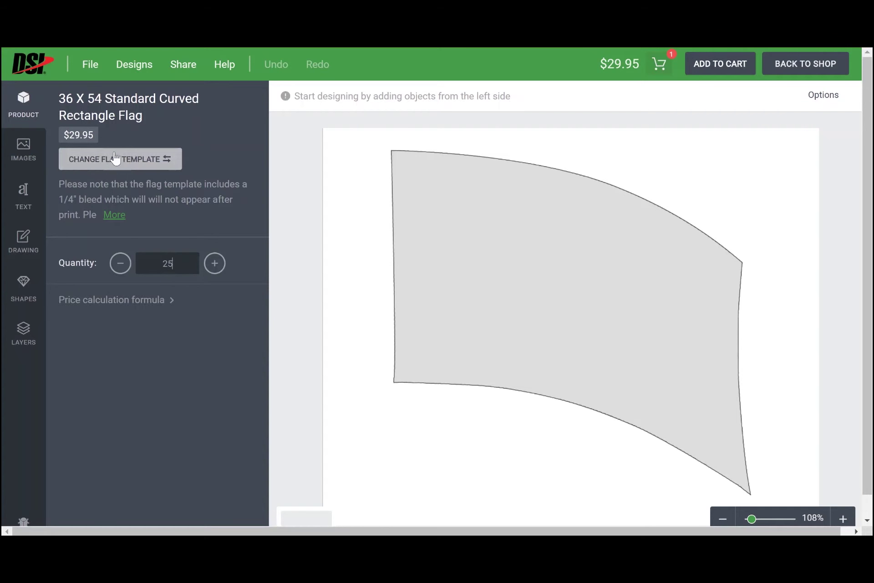
left_click(99, 155)
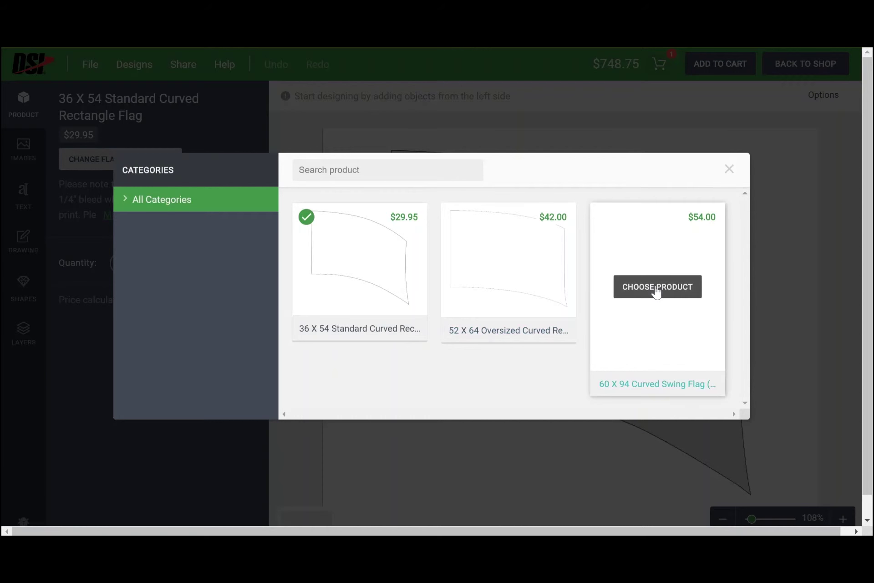
mouse_move(508, 272)
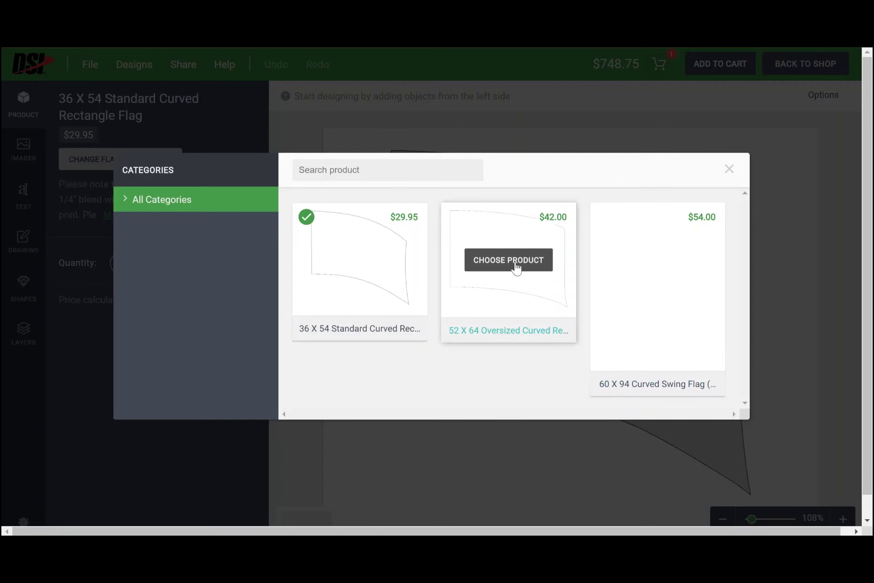
Step: Choose the 52 x 64 Oversized Curved Rectangle Flag as the new template
left_click(505, 263)
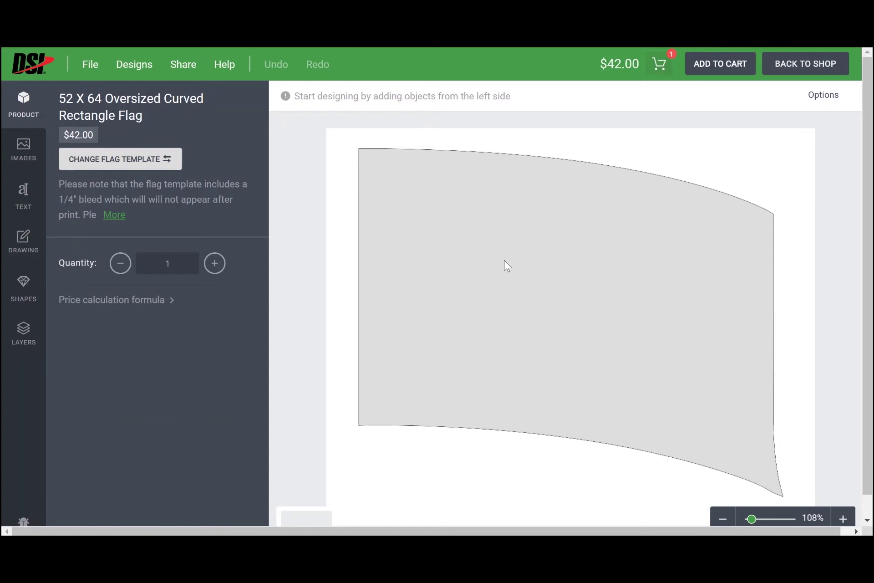
Step: Replace the 52 x 64 oversized flag's quantity with 25
double_click(181, 263)
type("25")
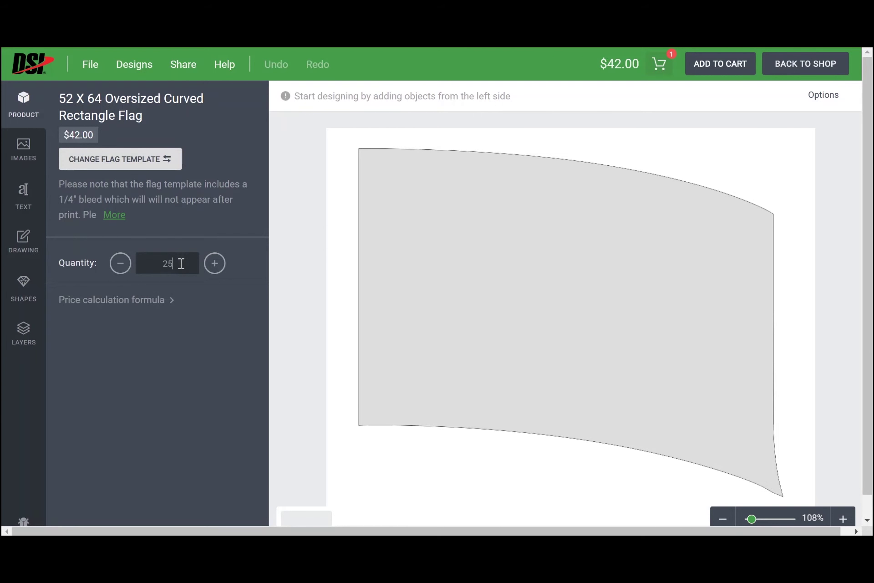